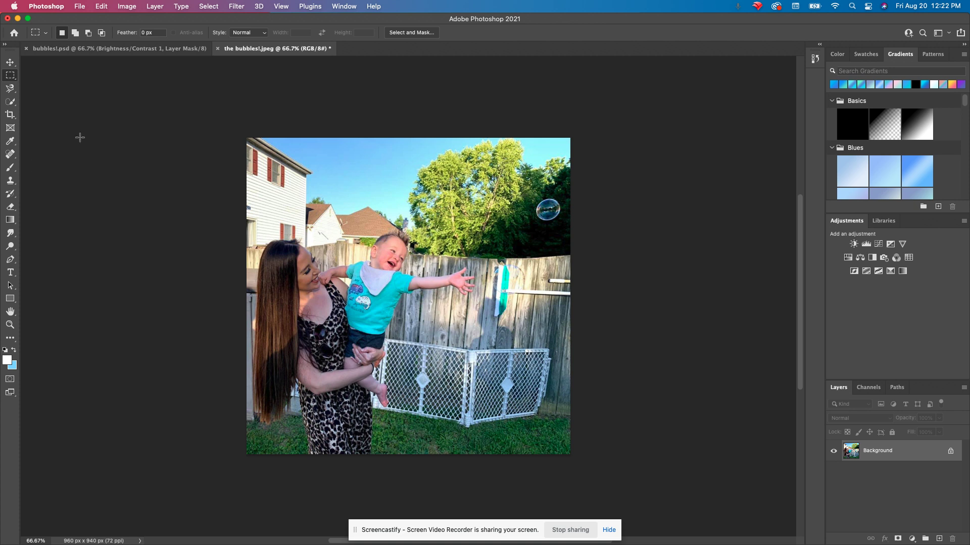
# Select the white lattice gate in front of the wooden fence with the Quick Selection tool
pyautogui.click(10, 103)
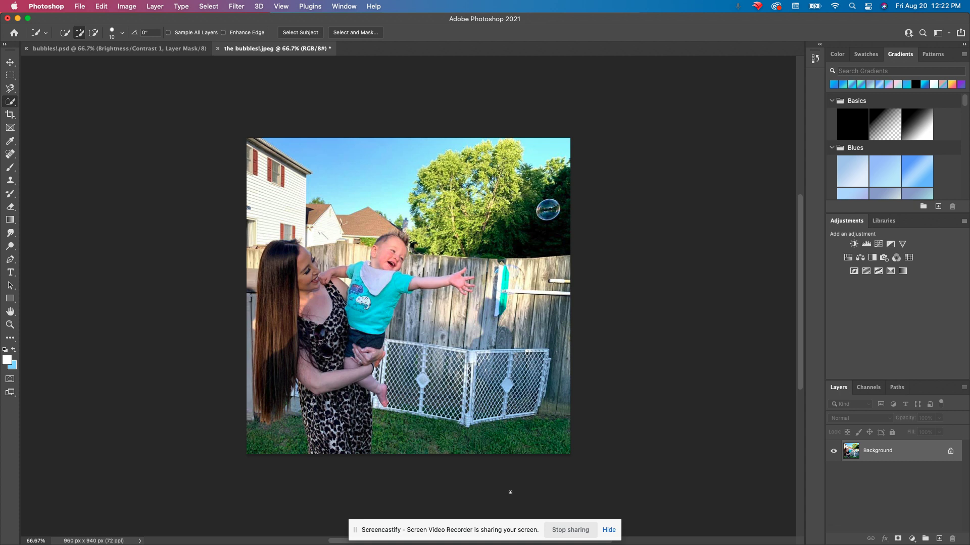
pyautogui.moveTo(394, 348)
pyautogui.mouseDown()
pyautogui.moveTo(424, 358)
pyautogui.moveTo(387, 342)
pyautogui.moveTo(384, 371)
pyautogui.moveTo(416, 370)
pyautogui.moveTo(398, 344)
pyautogui.moveTo(483, 361)
pyautogui.moveTo(525, 356)
pyautogui.moveTo(538, 376)
pyautogui.moveTo(540, 357)
pyautogui.moveTo(509, 357)
pyautogui.moveTo(538, 352)
pyautogui.moveTo(493, 388)
pyautogui.moveTo(455, 394)
pyautogui.moveTo(473, 371)
pyautogui.moveTo(443, 375)
pyautogui.moveTo(452, 392)
pyautogui.moveTo(431, 380)
pyautogui.moveTo(387, 379)
pyautogui.mouseUp()
pyautogui.moveTo(418, 389)
pyautogui.mouseDown()
pyautogui.moveTo(396, 392)
pyautogui.moveTo(435, 402)
pyautogui.moveTo(510, 397)
pyautogui.moveTo(461, 410)
pyautogui.moveTo(487, 409)
pyautogui.moveTo(525, 386)
pyautogui.mouseUp()
pyautogui.moveTo(523, 420)
pyautogui.mouseDown()
pyautogui.moveTo(514, 409)
pyautogui.moveTo(534, 391)
pyautogui.moveTo(536, 404)
pyautogui.mouseUp()
pyautogui.moveTo(457, 416); pyautogui.dragTo(381, 406)
pyautogui.scroll(5, 442, 426)
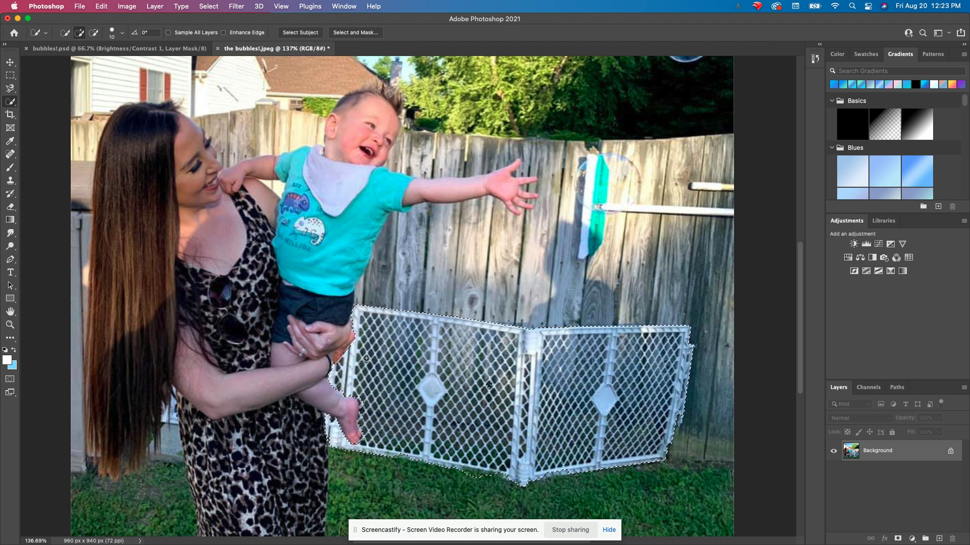
pyautogui.click(110, 5)
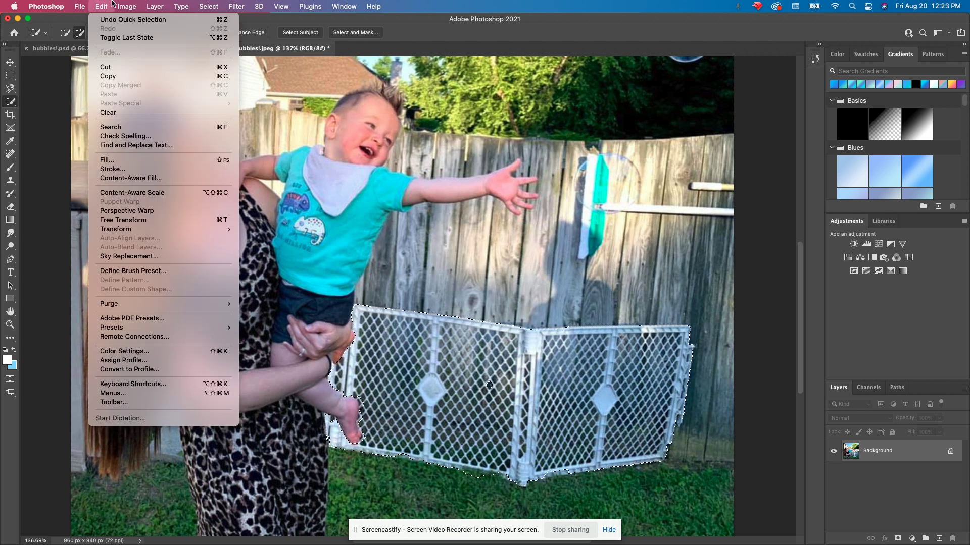
pyautogui.click(151, 160)
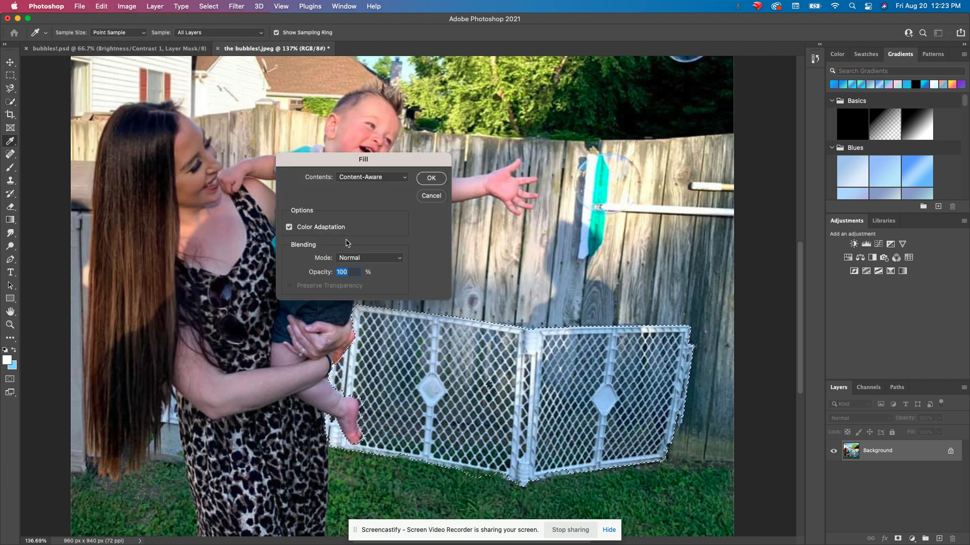
pyautogui.click(397, 178)
pyautogui.click(397, 177)
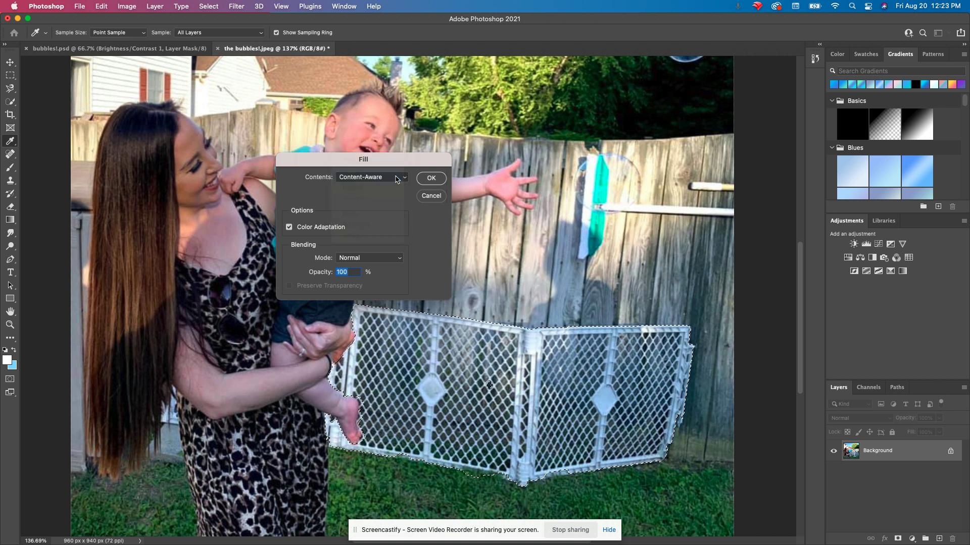
pyautogui.click(432, 196)
pyautogui.press('w')
# Start Content-Aware Fill on the selected gate
pyautogui.click(101, 6)
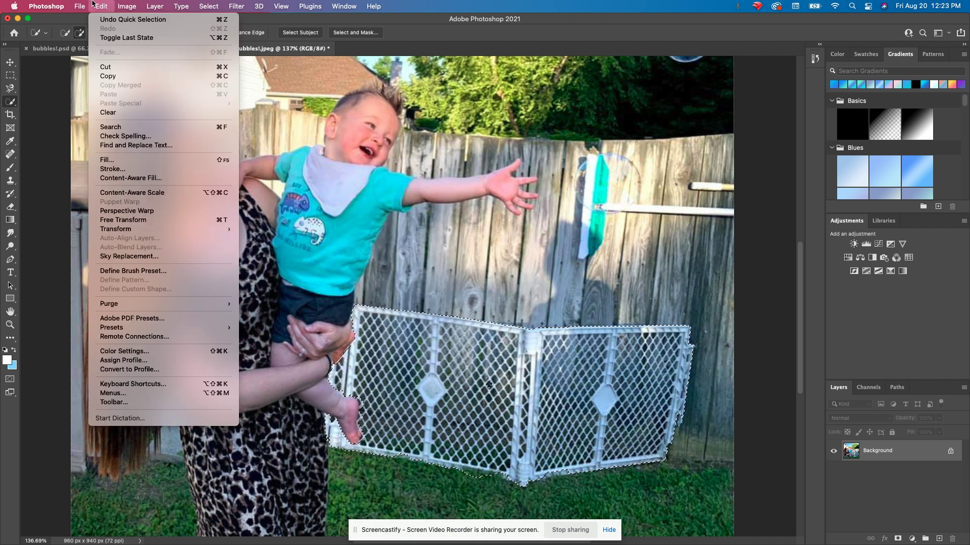
pyautogui.click(151, 181)
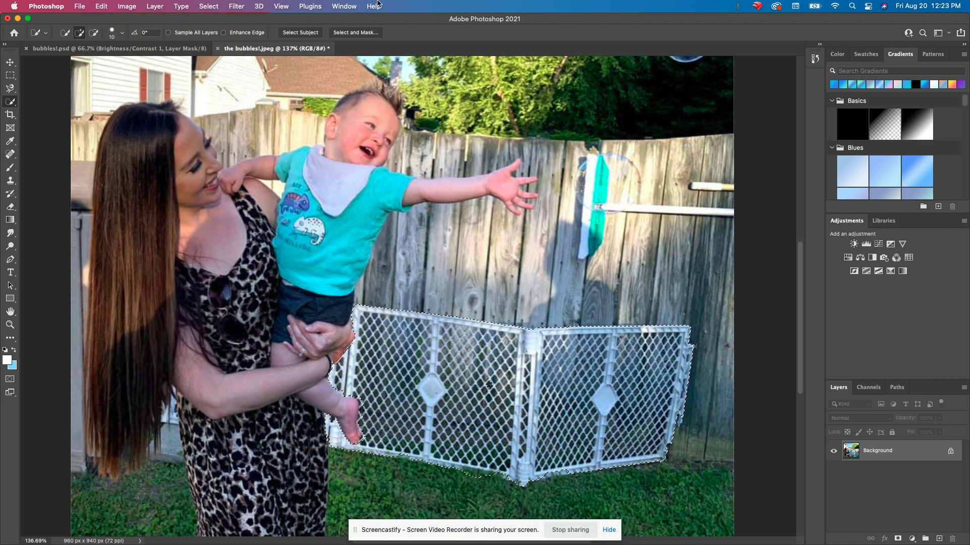
pyautogui.click(148, 4)
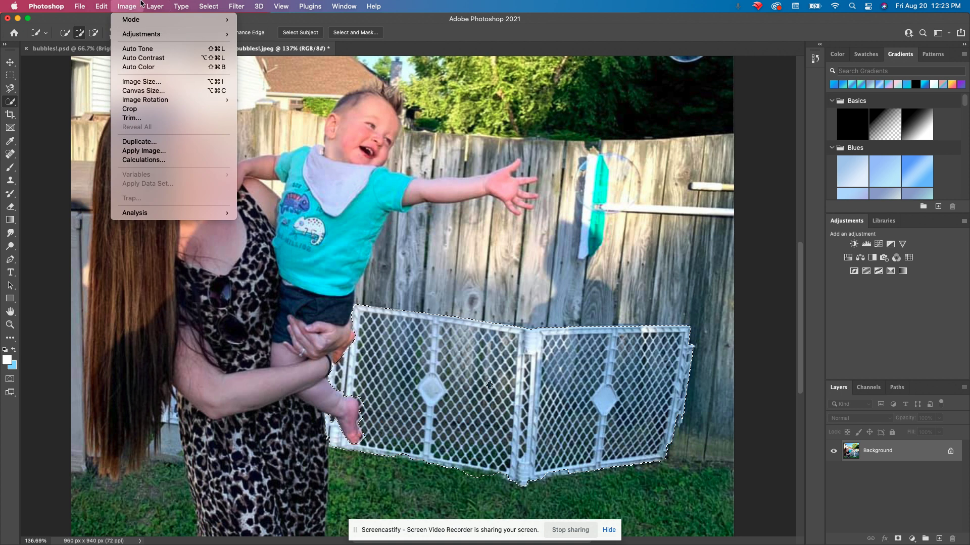
pyautogui.moveTo(105, 6)
pyautogui.click(149, 178)
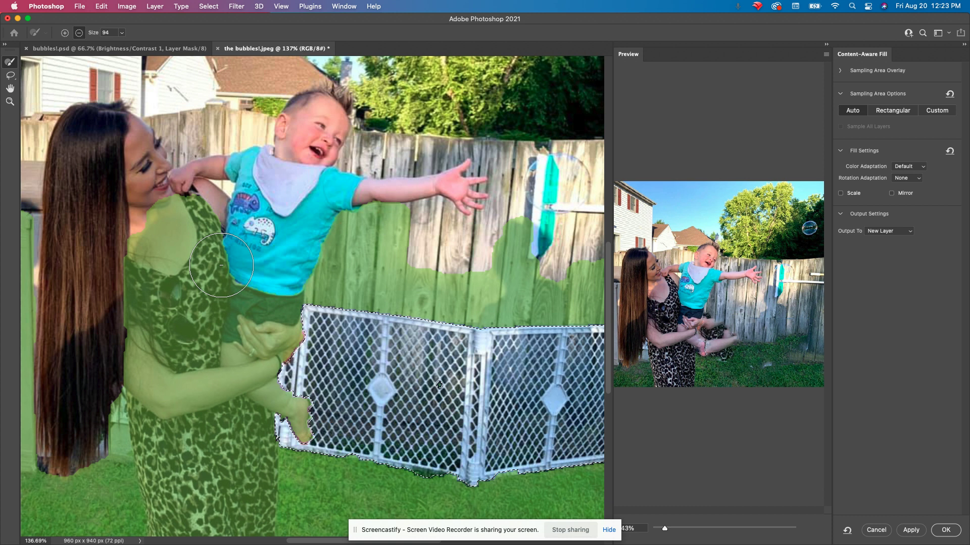
# Exclude the woman's upper body and arms and the child's shorts and upper legs from the sampling area, using a size 50 subtract brush
pyautogui.press('e')
pyautogui.press('[')
pyautogui.press('[')
pyautogui.press('[')
pyautogui.press('[')
pyautogui.press('[')
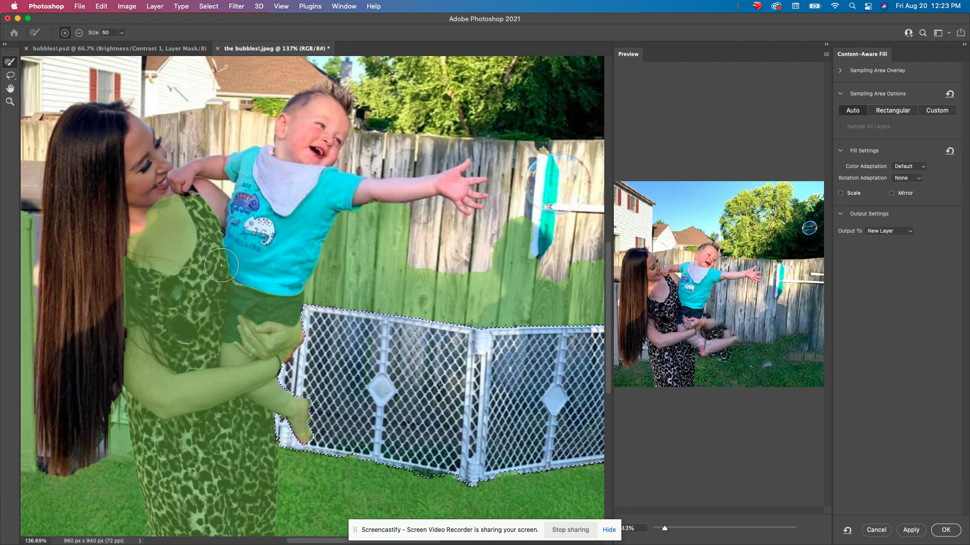
pyautogui.press('e')
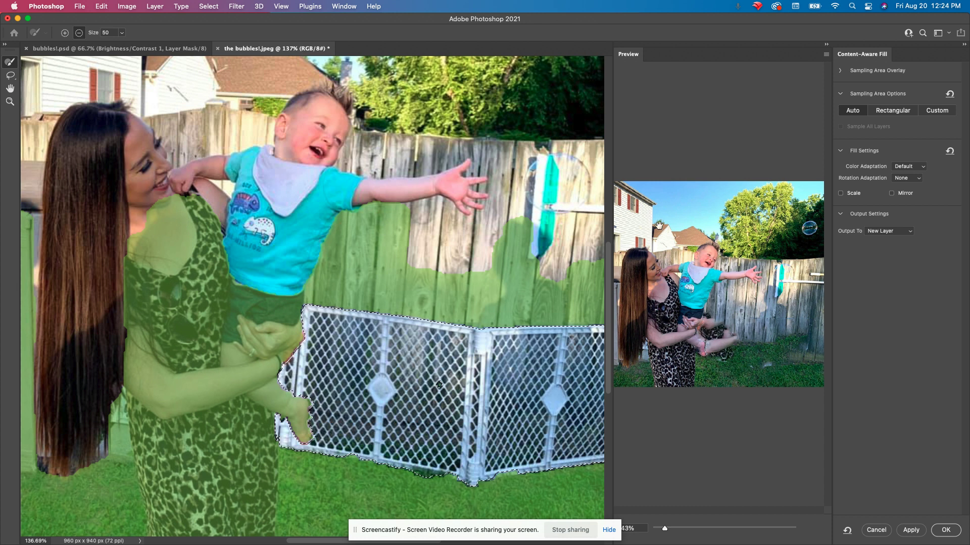
pyautogui.moveTo(227, 371)
pyautogui.mouseDown()
pyautogui.moveTo(253, 234)
pyautogui.moveTo(247, 335)
pyautogui.moveTo(212, 215)
pyautogui.moveTo(208, 280)
pyautogui.moveTo(187, 243)
pyautogui.moveTo(210, 302)
pyautogui.moveTo(205, 316)
pyautogui.moveTo(158, 254)
pyautogui.moveTo(164, 343)
pyautogui.moveTo(119, 270)
pyautogui.moveTo(156, 426)
pyautogui.moveTo(185, 395)
pyautogui.moveTo(210, 312)
pyautogui.moveTo(217, 406)
pyautogui.moveTo(220, 264)
pyautogui.moveTo(208, 395)
pyautogui.mouseUp()
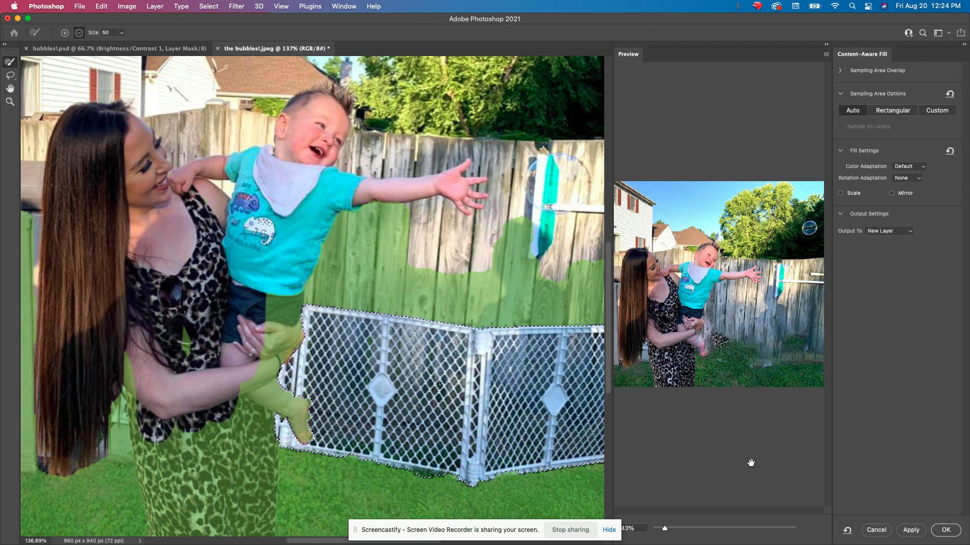
pyautogui.moveTo(262, 340)
pyautogui.mouseDown()
pyautogui.moveTo(279, 231)
pyautogui.moveTo(274, 303)
pyautogui.mouseUp()
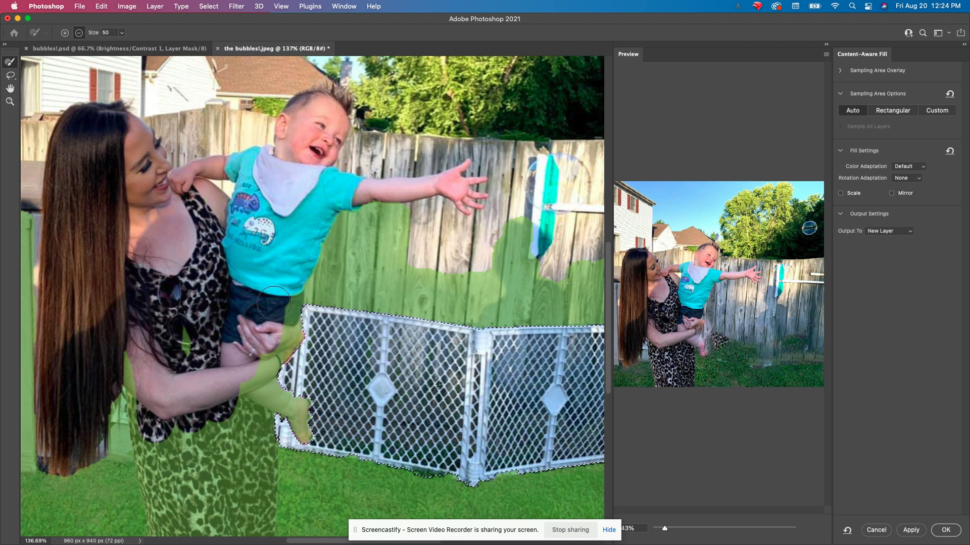
pyautogui.moveTo(231, 382); pyautogui.dragTo(271, 335)
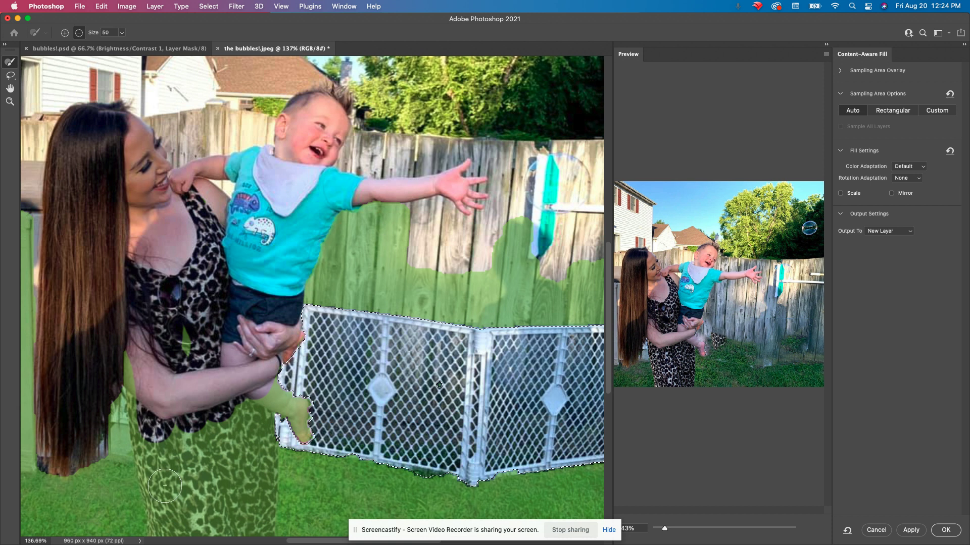
# Exclude the rest of the leopard-print dress and the child's lower leg above the foot from the sampling area
pyautogui.moveTo(164, 429)
pyautogui.mouseDown()
pyautogui.moveTo(136, 366)
pyautogui.moveTo(165, 439)
pyautogui.moveTo(165, 472)
pyautogui.moveTo(142, 420)
pyautogui.moveTo(160, 464)
pyautogui.moveTo(151, 461)
pyautogui.moveTo(201, 410)
pyautogui.moveTo(210, 476)
pyautogui.moveTo(208, 418)
pyautogui.moveTo(192, 445)
pyautogui.mouseUp()
pyautogui.moveTo(189, 309)
pyautogui.mouseDown()
pyautogui.moveTo(235, 500)
pyautogui.moveTo(212, 525)
pyautogui.moveTo(202, 328)
pyautogui.moveTo(207, 544)
pyautogui.mouseUp()
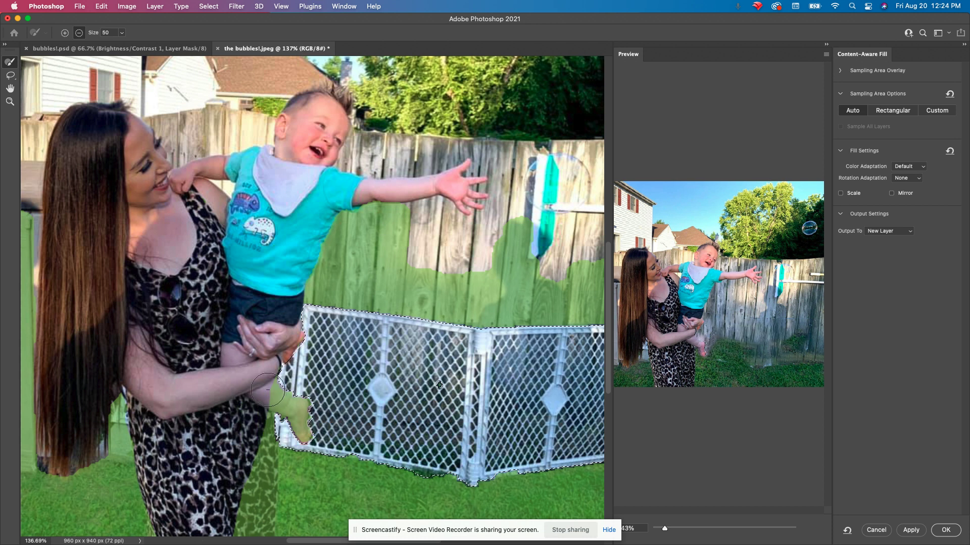
pyautogui.moveTo(267, 390)
pyautogui.mouseDown()
pyautogui.moveTo(253, 525)
pyautogui.moveTo(268, 505)
pyautogui.moveTo(261, 396)
pyautogui.mouseUp()
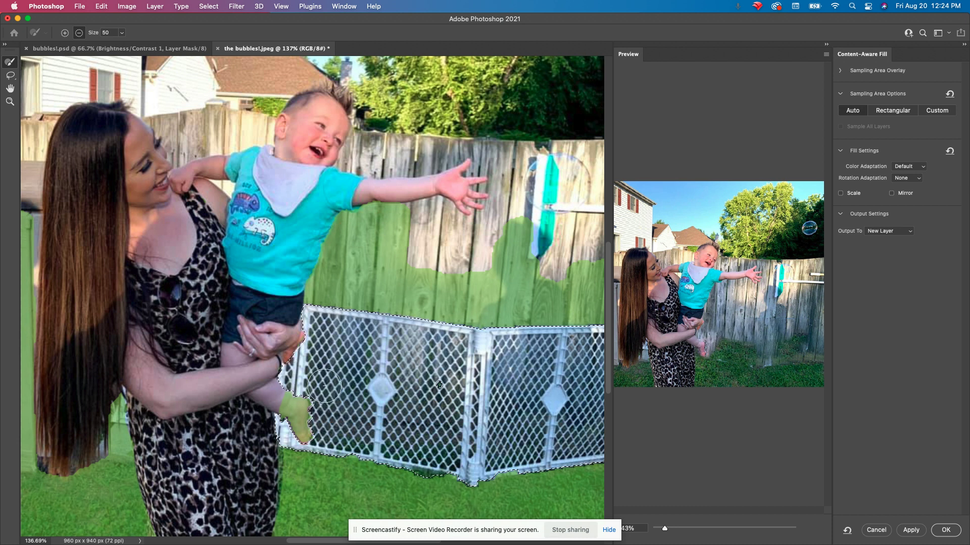
# Reduce the sampling brush size to 24 and exclude the child's bare foot from the sampling area
pyautogui.moveTo(968, 513)
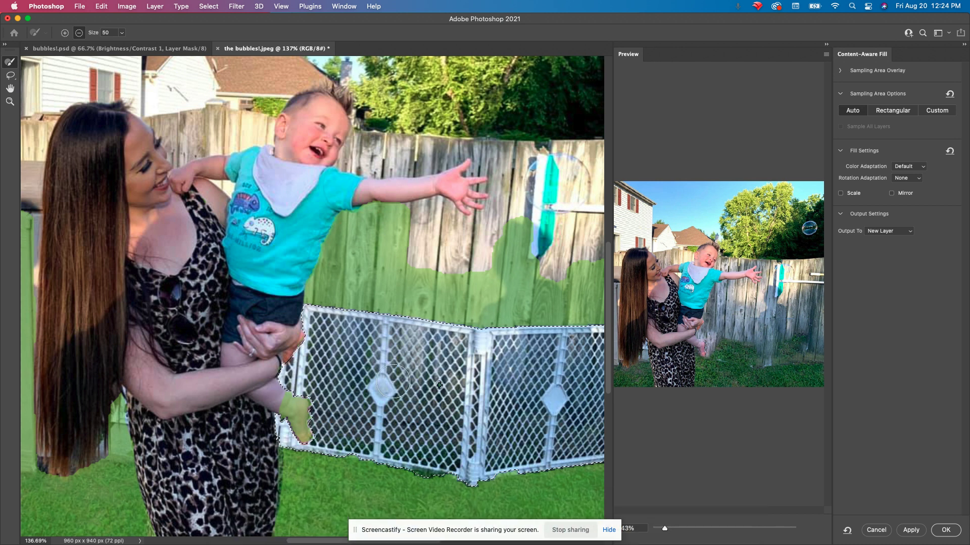
pyautogui.press('alt')
pyautogui.press('alt')
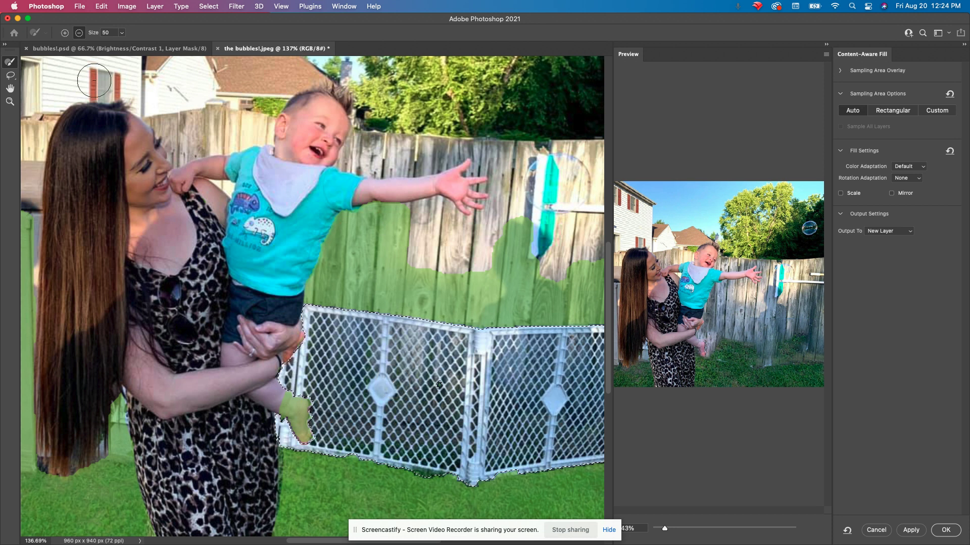
pyautogui.click(121, 33)
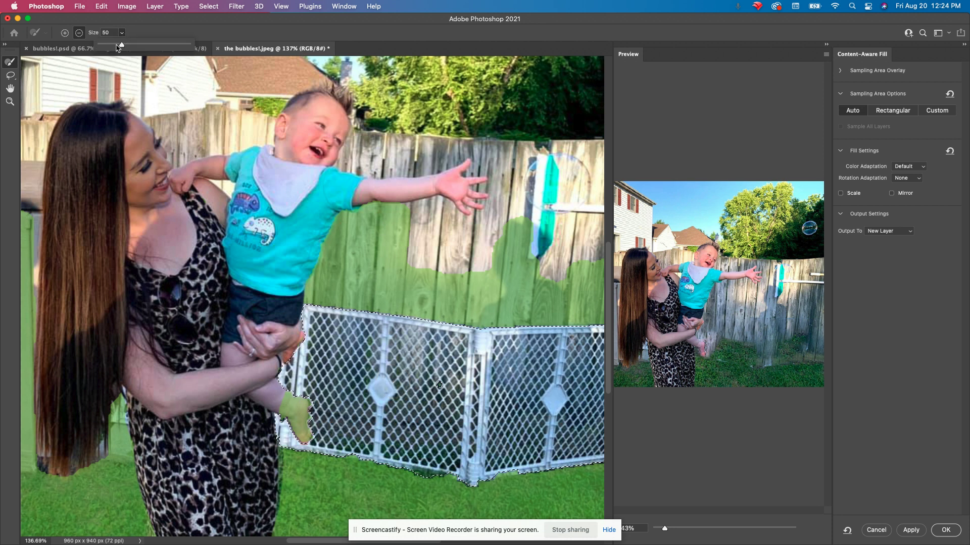
pyautogui.moveTo(112, 45); pyautogui.dragTo(109, 44)
pyautogui.moveTo(300, 439)
pyautogui.mouseDown()
pyautogui.moveTo(278, 401)
pyautogui.moveTo(302, 419)
pyautogui.moveTo(290, 397)
pyautogui.moveTo(310, 430)
pyautogui.mouseUp()
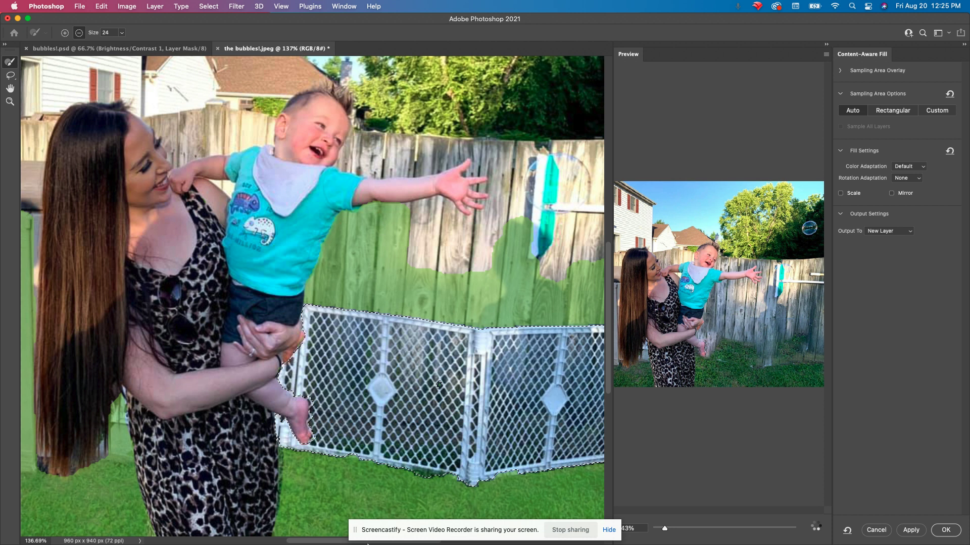
# Exclude the dark shaded fence boards beside the gate's far end and the dark grass edge under the gate from the sampling area
pyautogui.moveTo(367, 543)
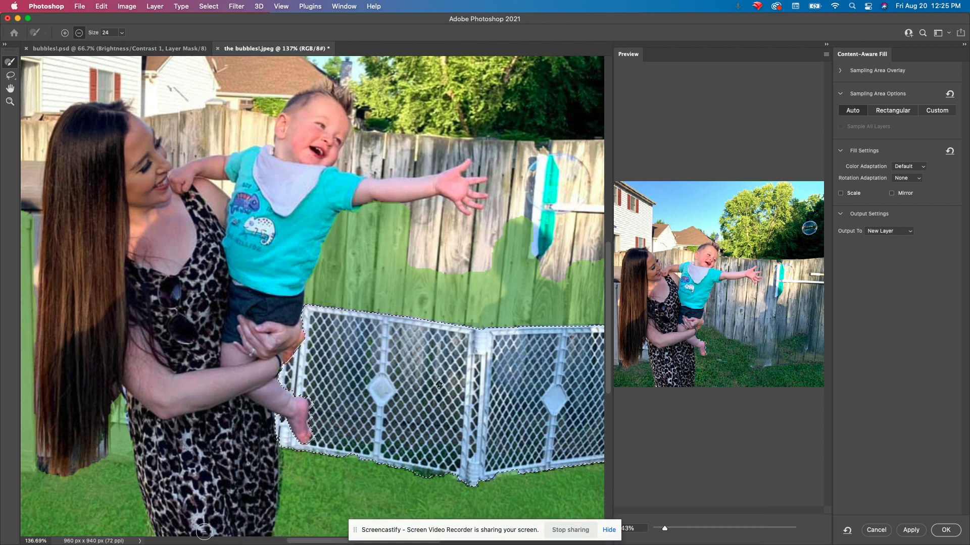
pyautogui.moveTo(304, 535); pyautogui.dragTo(354, 543)
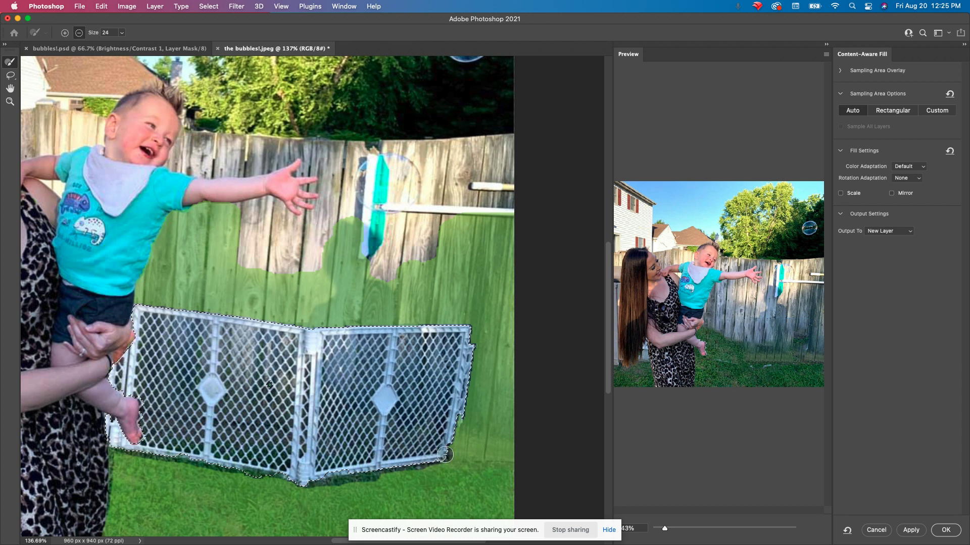
pyautogui.moveTo(445, 454); pyautogui.dragTo(514, 462)
pyautogui.moveTo(444, 544)
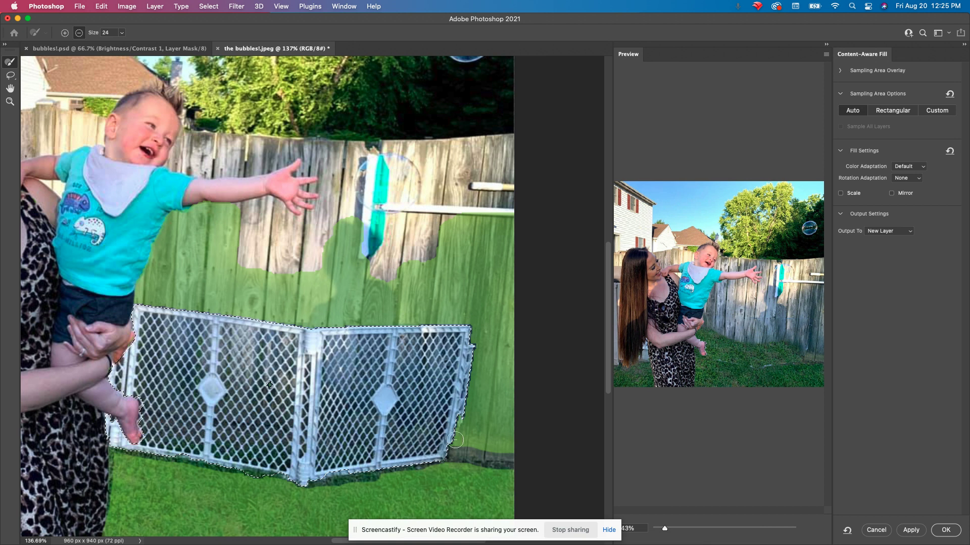
pyautogui.moveTo(455, 440); pyautogui.dragTo(517, 443)
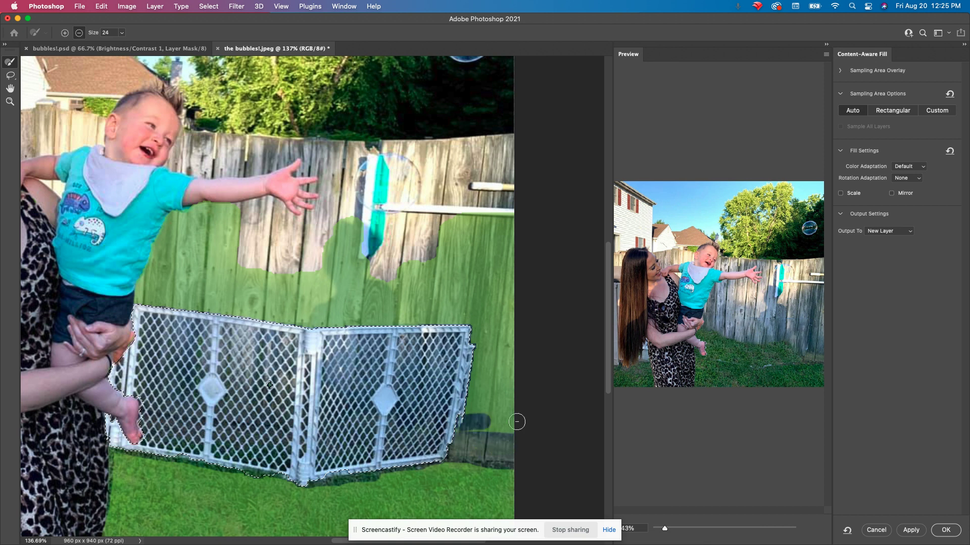
pyautogui.moveTo(517, 422); pyautogui.dragTo(485, 423)
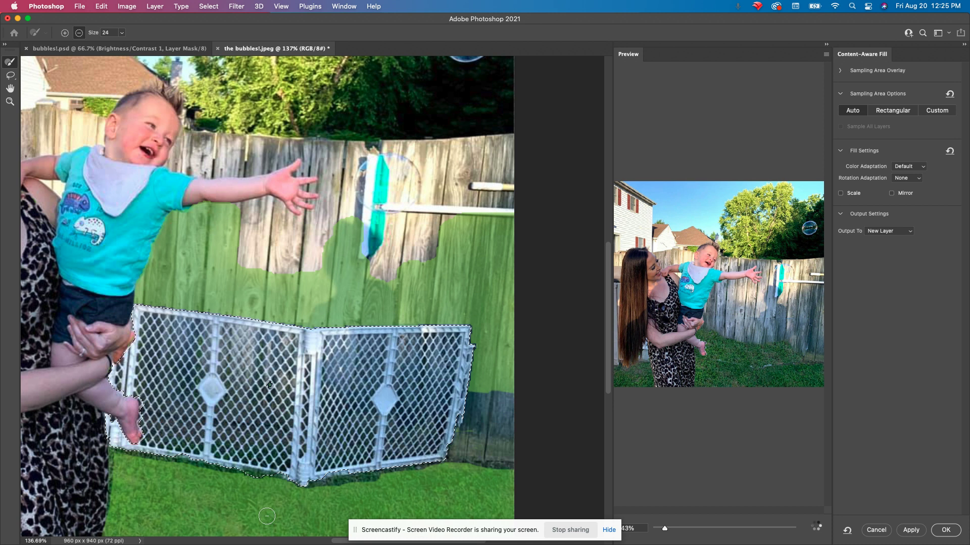
pyautogui.moveTo(428, 381)
pyautogui.mouseDown()
pyautogui.moveTo(470, 401)
pyautogui.moveTo(517, 388)
pyautogui.mouseUp()
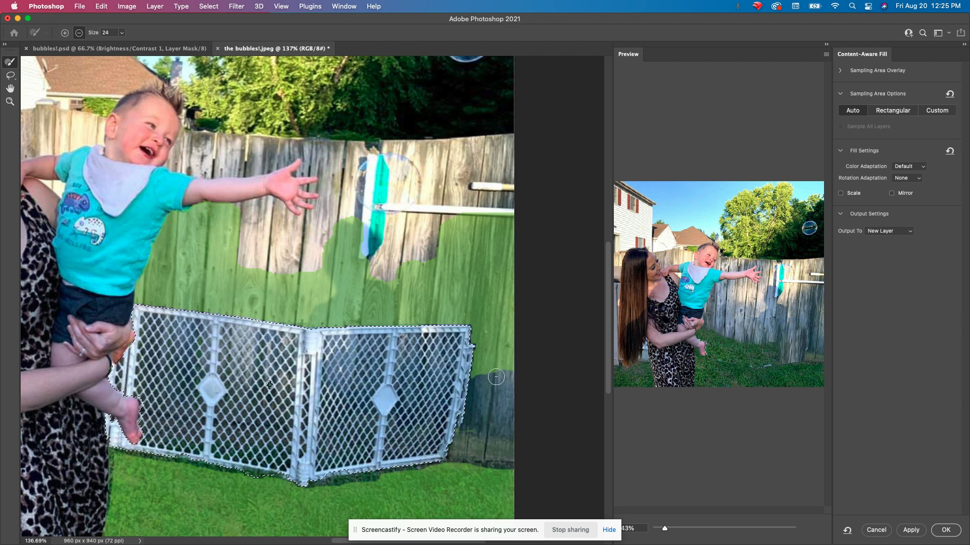
pyautogui.moveTo(504, 365)
pyautogui.mouseDown()
pyautogui.moveTo(505, 190)
pyautogui.moveTo(486, 466)
pyautogui.mouseUp()
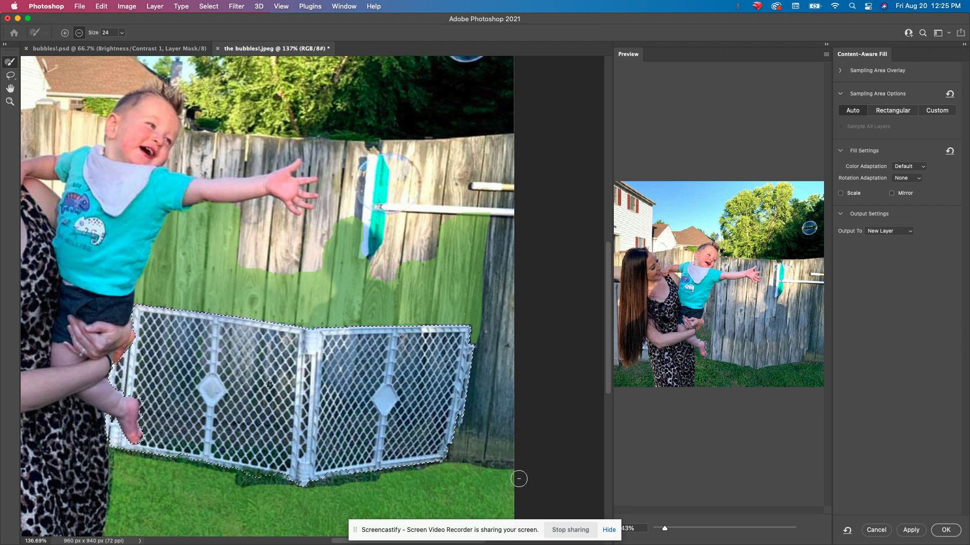
# Enlarge and pan the fill preview to examine the replaced fence and grass, and return it to 50% zoom
pyautogui.scroll(3, 722, 398)
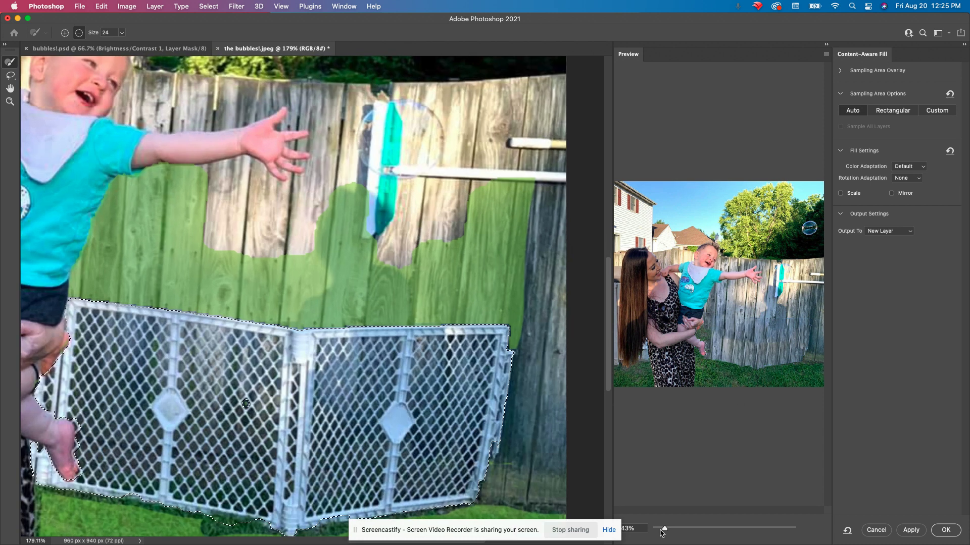
pyautogui.moveTo(665, 528); pyautogui.dragTo(682, 528)
pyautogui.hscroll(5, 626, 423)
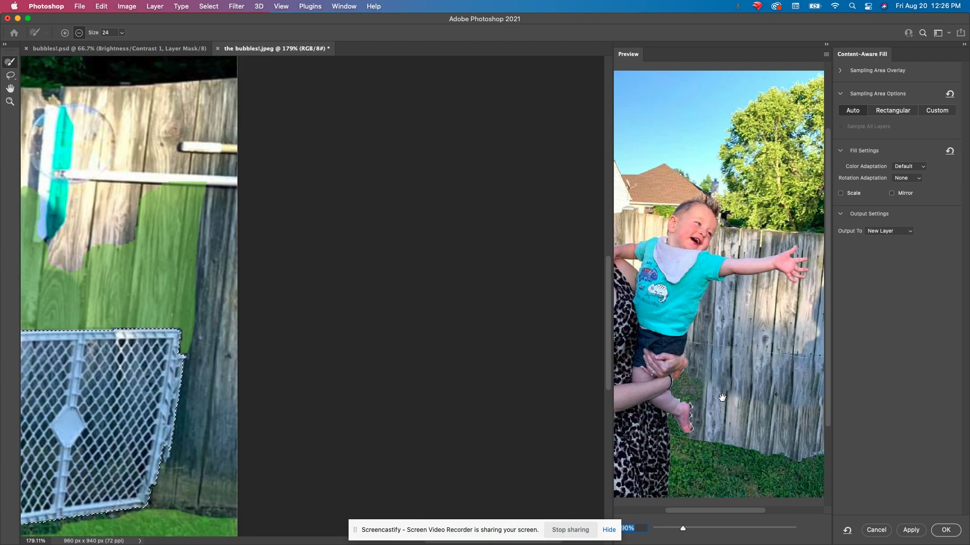
pyautogui.moveTo(771, 391); pyautogui.dragTo(636, 387)
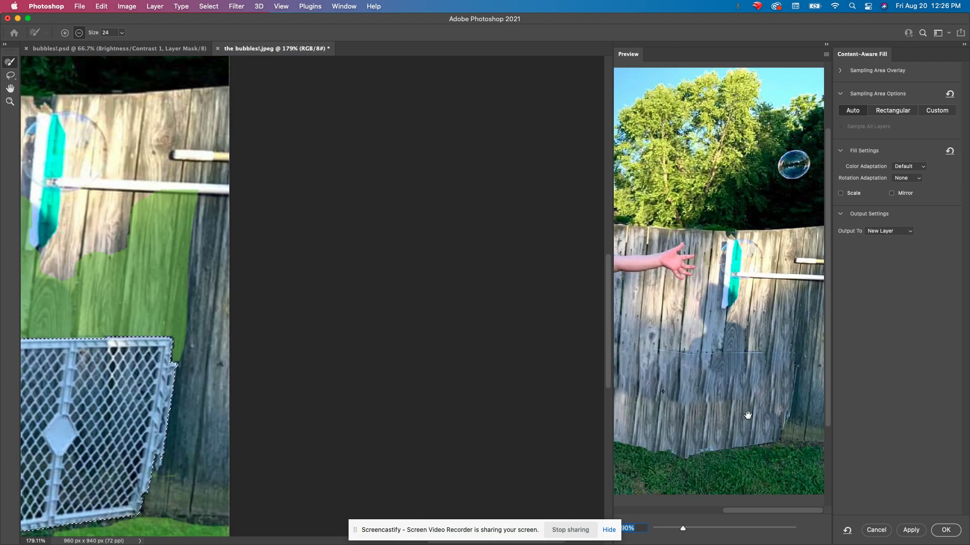
pyautogui.moveTo(682, 528); pyautogui.dragTo(690, 528)
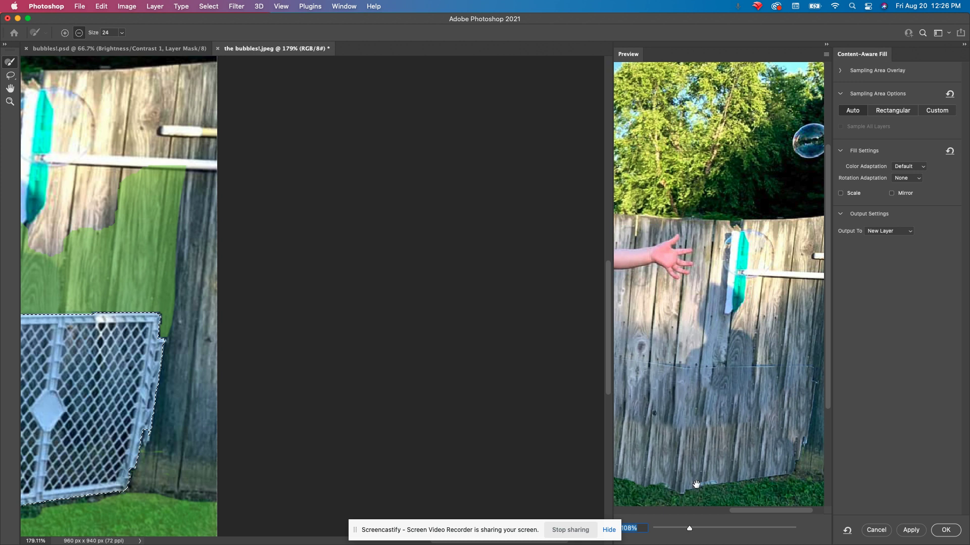
pyautogui.moveTo(689, 529); pyautogui.dragTo(668, 539)
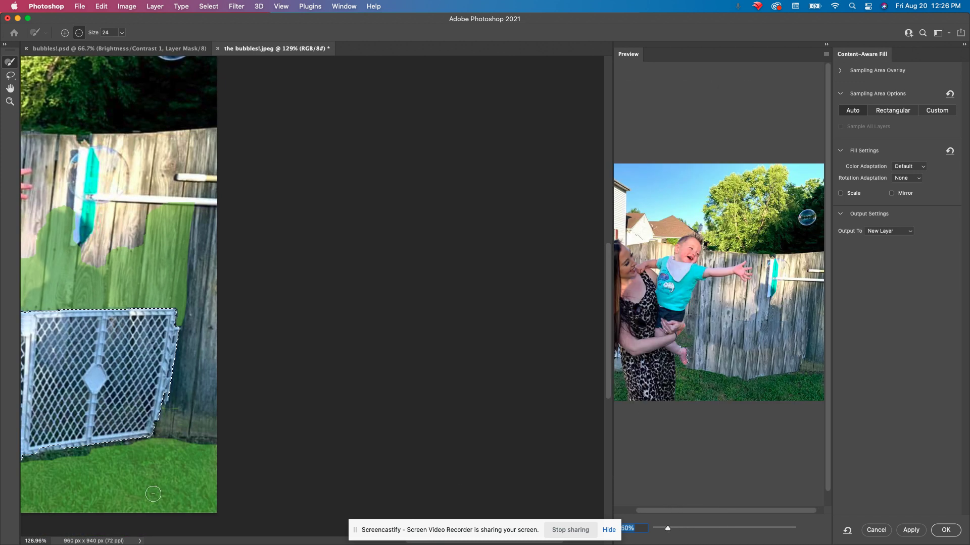
# Exclude the fence strip behind the woman's hair, the gap between hair and dress, and the grass edge below from the sampling area
pyautogui.hscroll(-10, 152, 493)
pyautogui.hscroll(5, 153, 494)
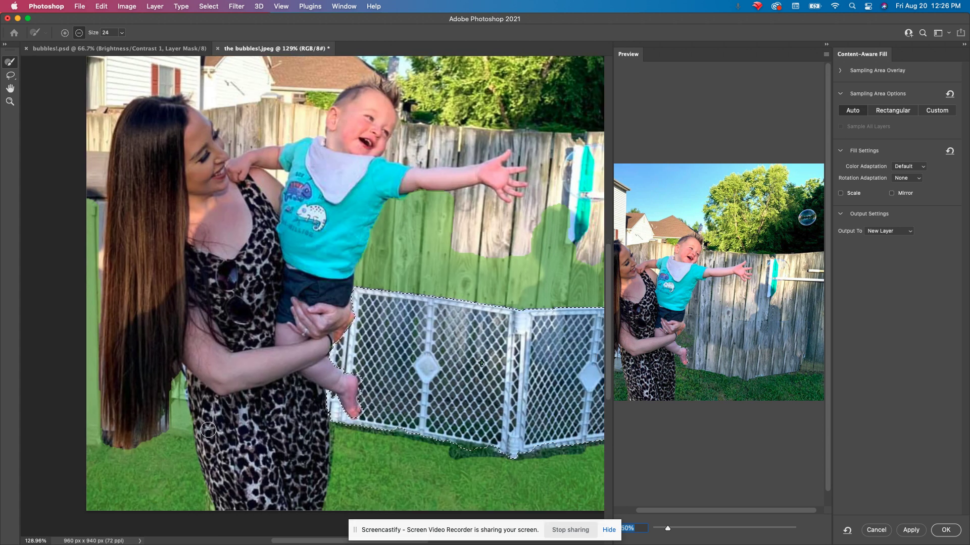
pyautogui.moveTo(176, 428)
pyautogui.mouseDown()
pyautogui.moveTo(217, 424)
pyautogui.moveTo(176, 422)
pyautogui.moveTo(188, 350)
pyautogui.moveTo(184, 405)
pyautogui.mouseUp()
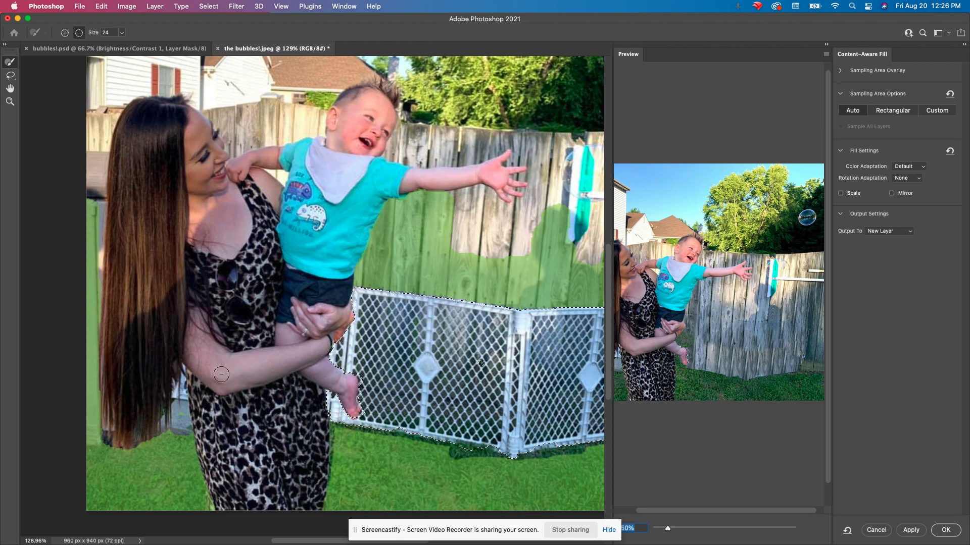
pyautogui.moveTo(78, 213)
pyautogui.mouseDown()
pyautogui.moveTo(107, 278)
pyautogui.moveTo(95, 354)
pyautogui.mouseUp()
pyautogui.moveTo(71, 416)
pyautogui.mouseDown()
pyautogui.moveTo(72, 303)
pyautogui.moveTo(101, 428)
pyautogui.moveTo(98, 376)
pyautogui.moveTo(100, 437)
pyautogui.moveTo(85, 426)
pyautogui.mouseUp()
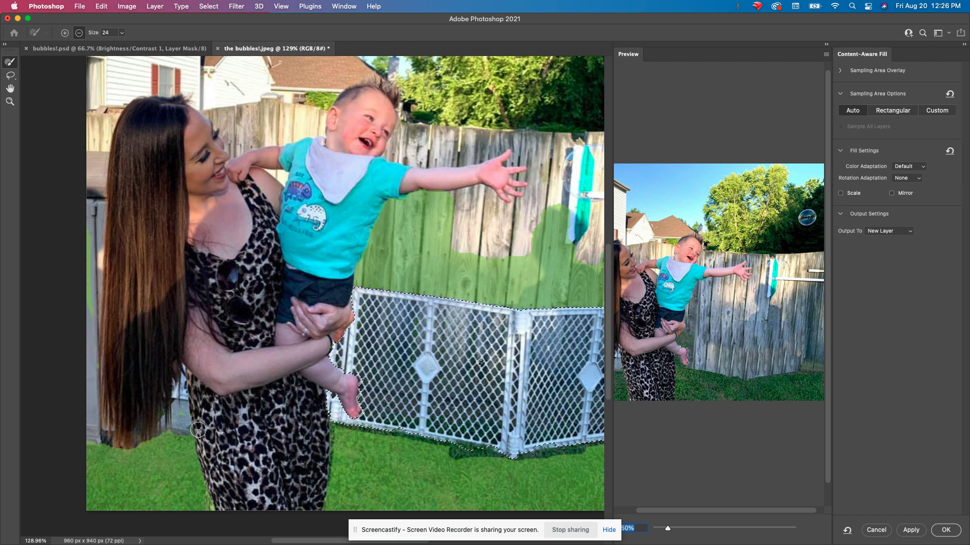
pyautogui.moveTo(89, 436); pyautogui.dragTo(197, 438)
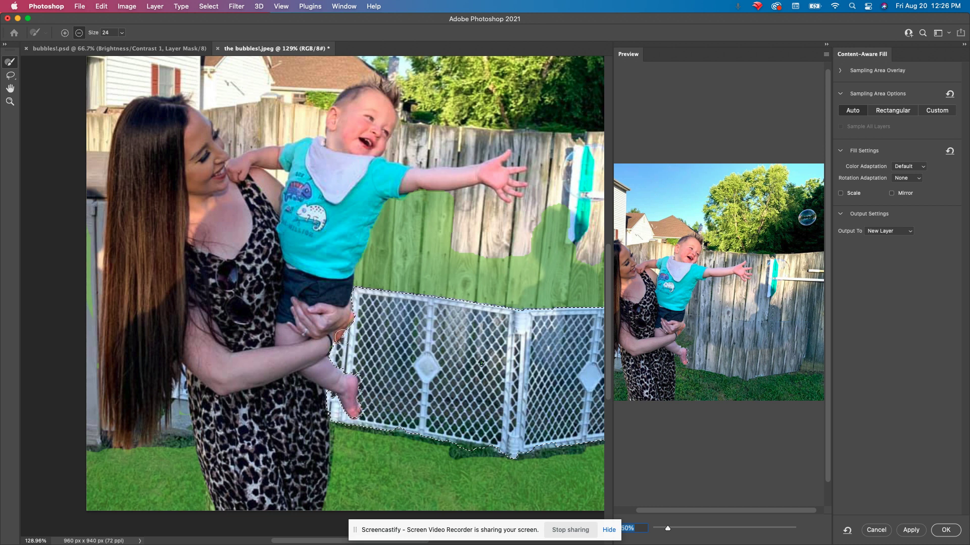
# Exclude the dark shaded grass beside the lower edge of the woman's leopard-print dress and below her hair from the sampling area
pyautogui.moveTo(184, 438); pyautogui.dragTo(221, 522)
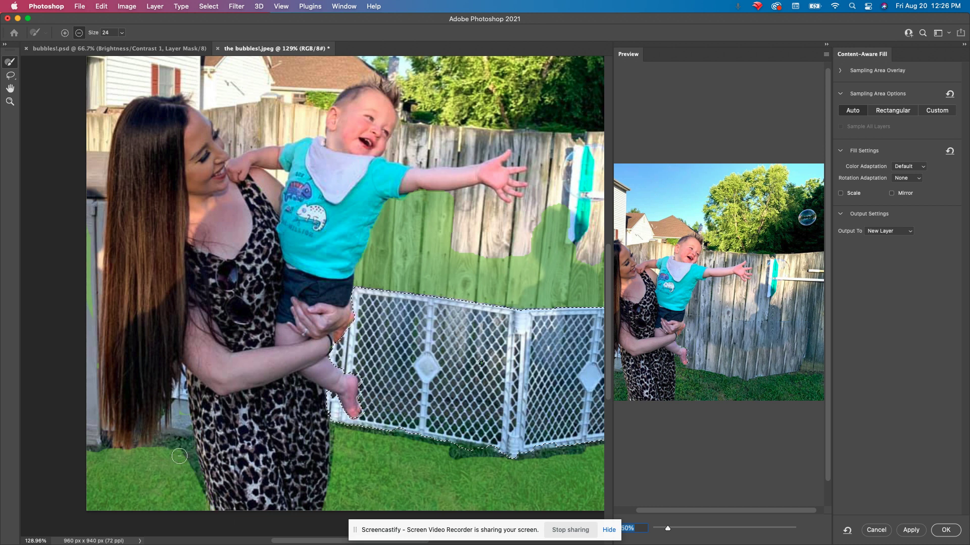
pyautogui.moveTo(176, 450); pyautogui.dragTo(214, 527)
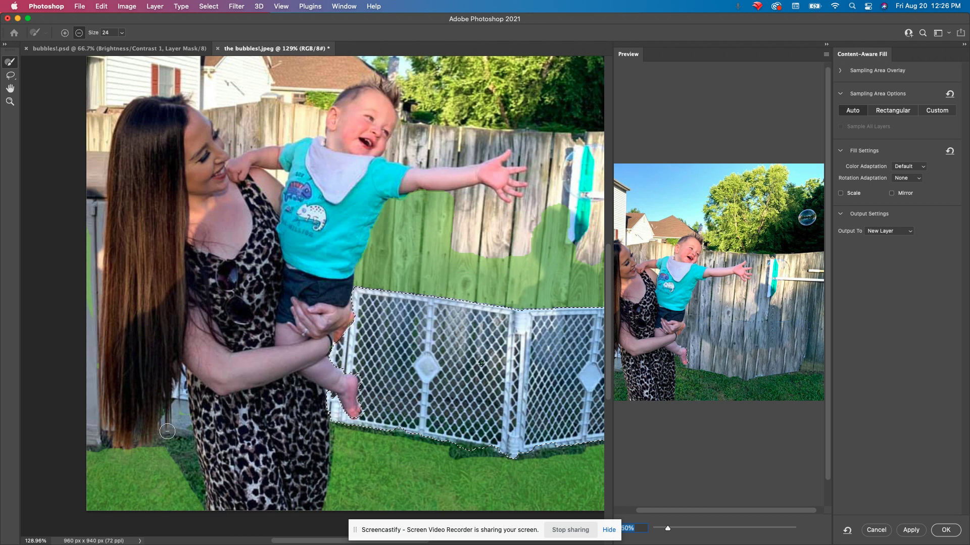
pyautogui.moveTo(150, 435); pyautogui.dragTo(183, 535)
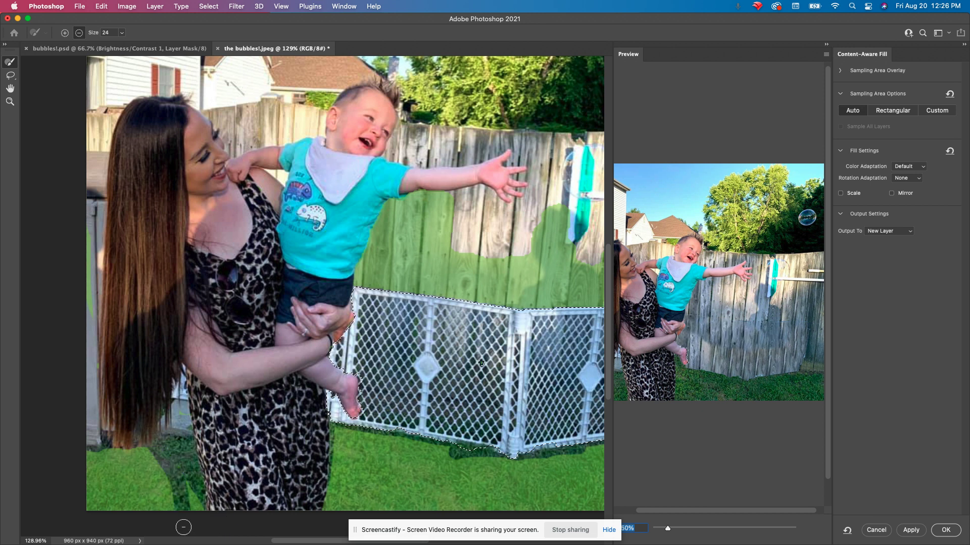
pyautogui.moveTo(186, 456); pyautogui.dragTo(223, 535)
pyautogui.moveTo(194, 540)
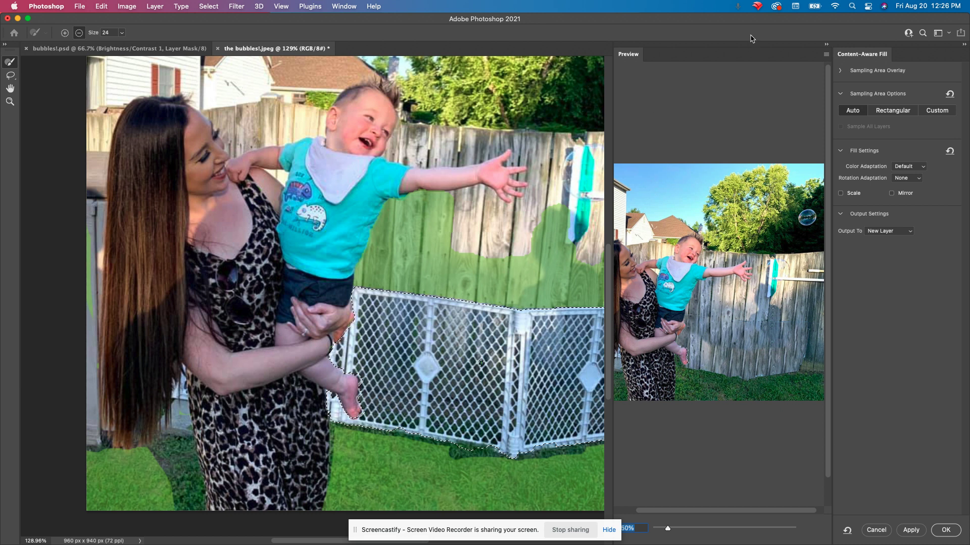
# Apply the Content-Aware Fill over the gate to a new layer, accept it, and clear the selection with the Rectangular Marquee tool
pyautogui.click(911, 531)
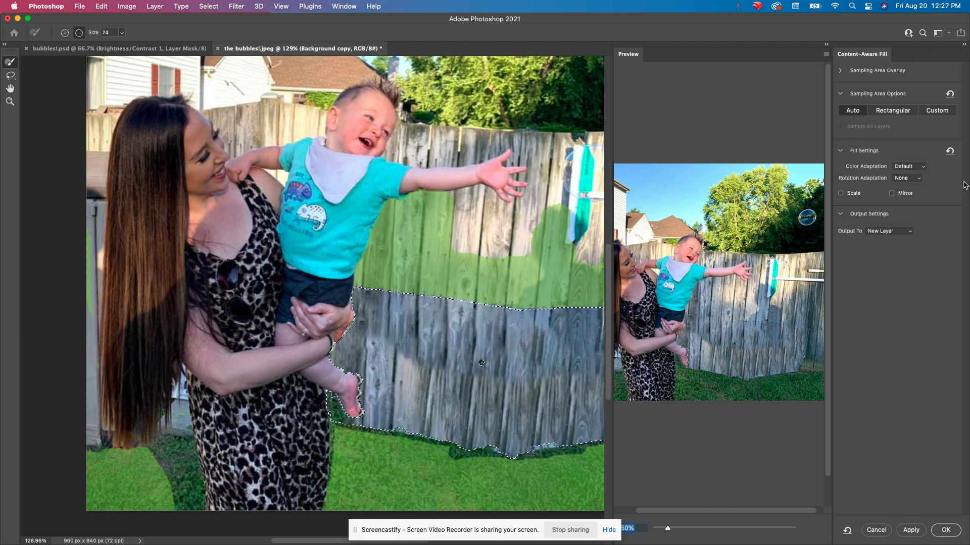
pyautogui.click(945, 530)
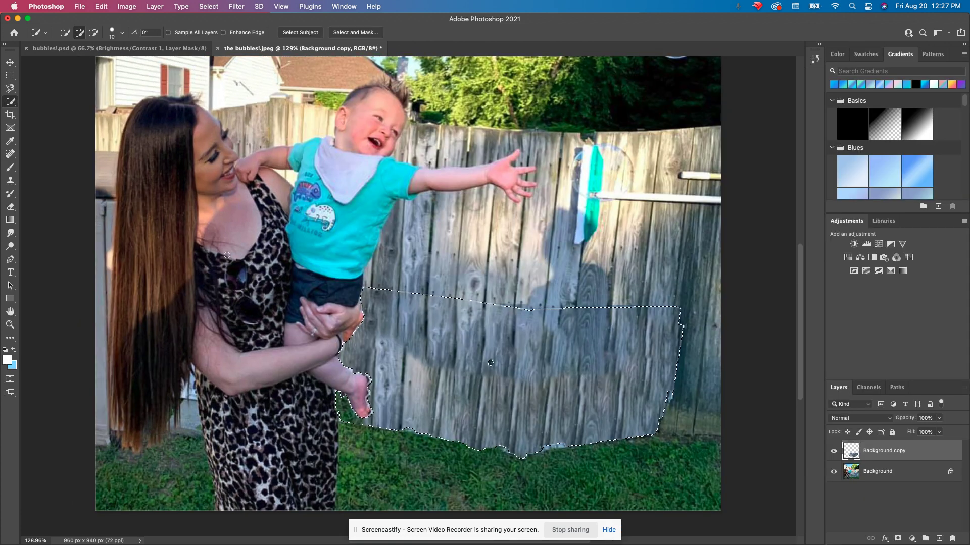
pyautogui.click(9, 75)
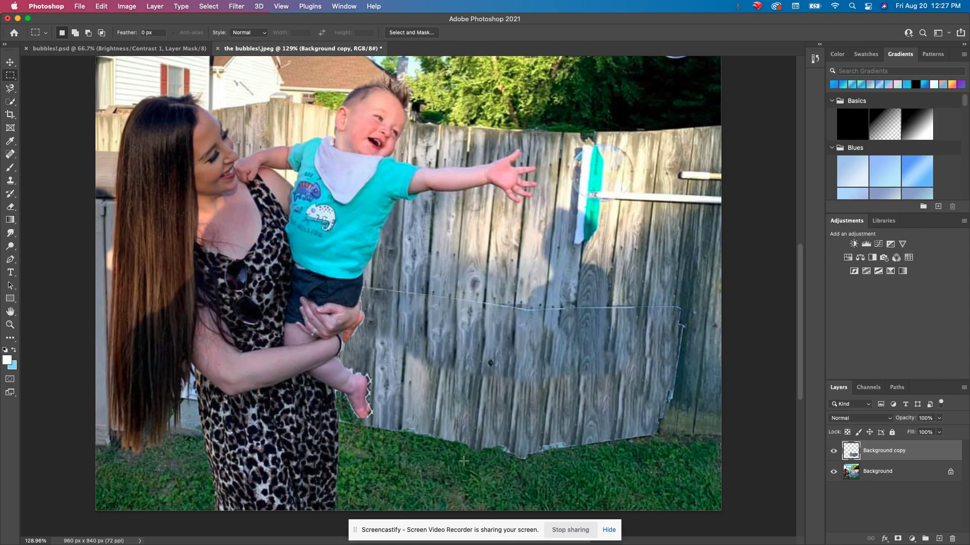